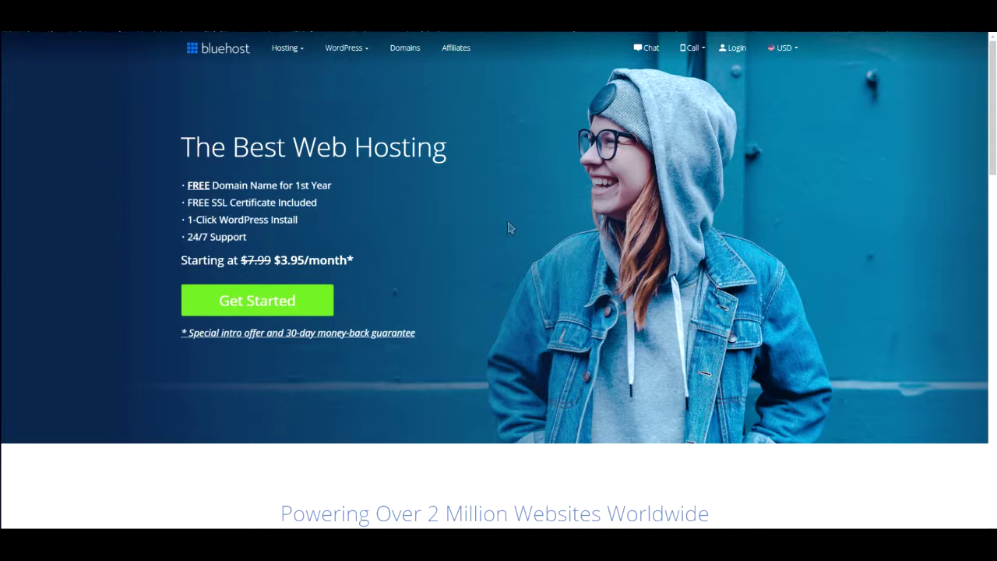
# - Start the hosting sign-up and select the Basic plan at $3.95/mo
pyautogui.click(262, 306)
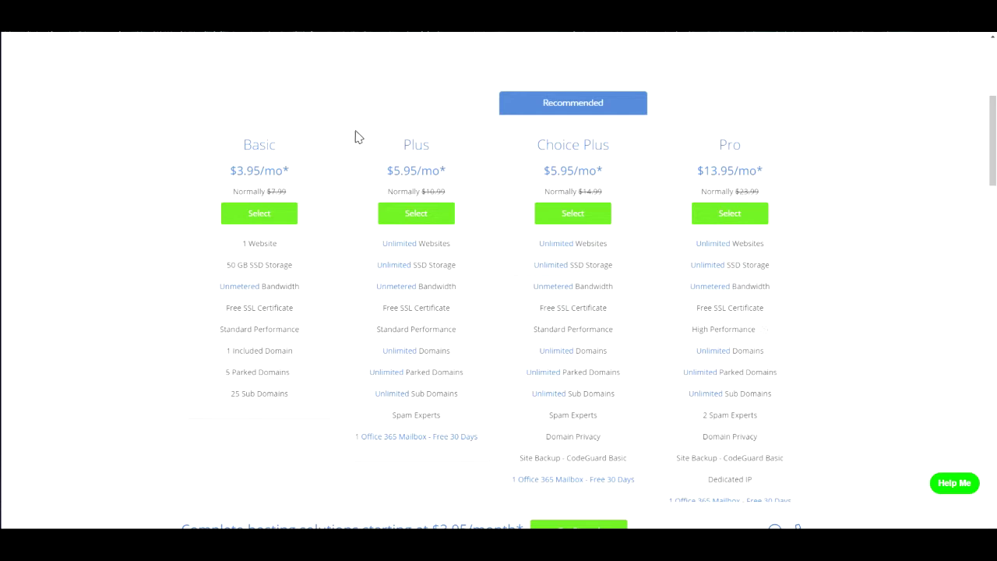
pyautogui.scroll(-1, 467, 187)
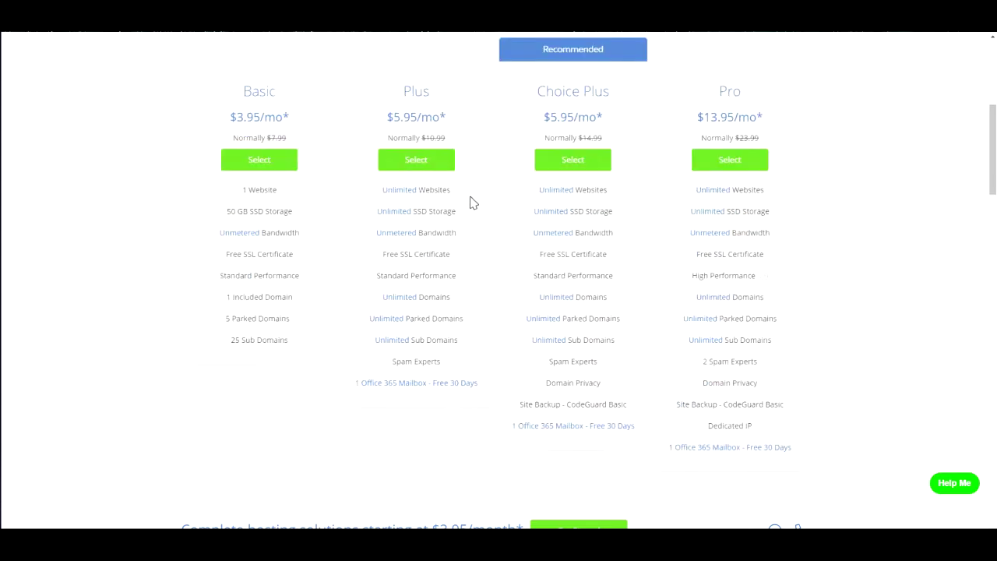
pyautogui.scroll(1, 459, 218)
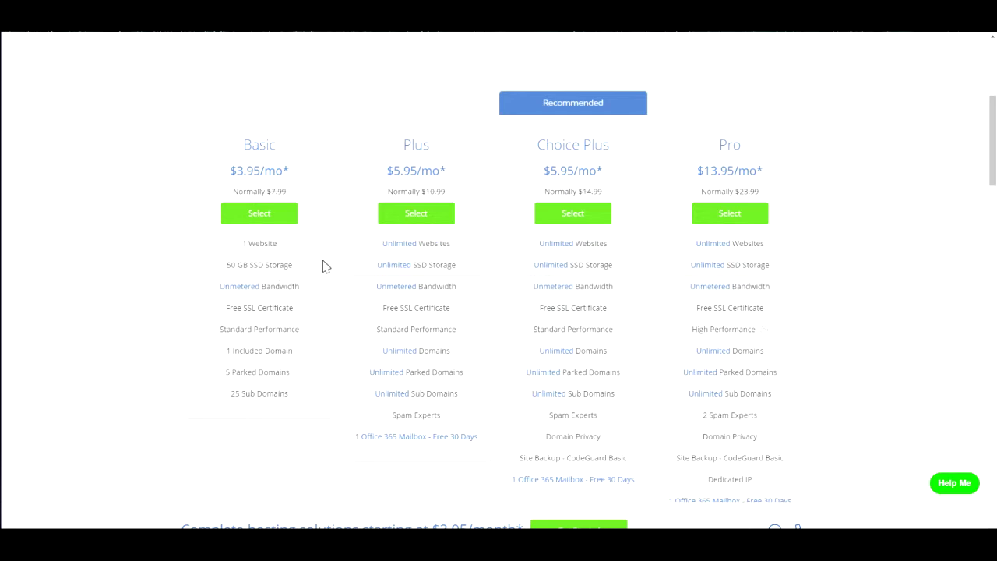
pyautogui.click(281, 213)
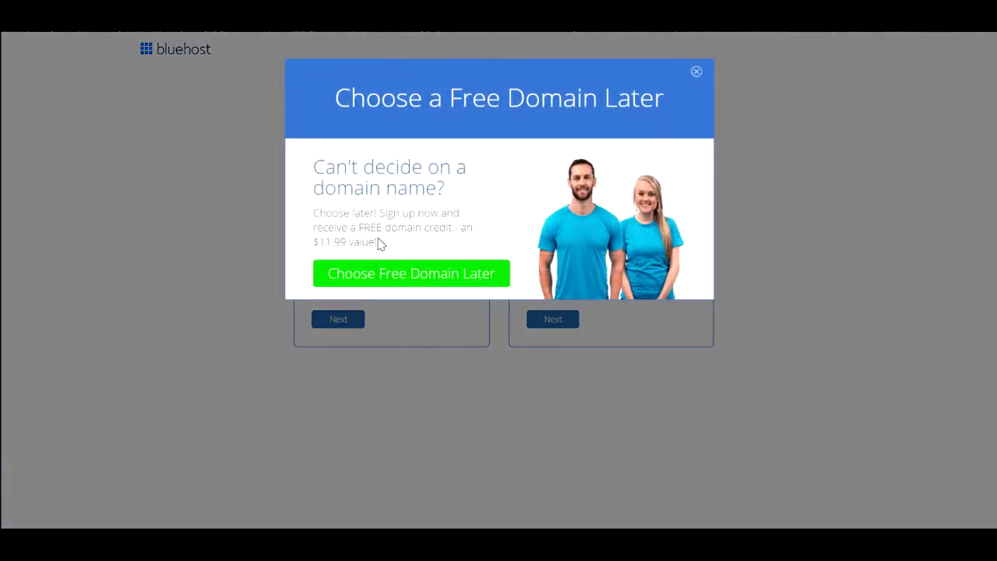
# - Dismiss the offer to choose a free domain later and create the new domain brandnewdomain1228.com
pyautogui.click(696, 72)
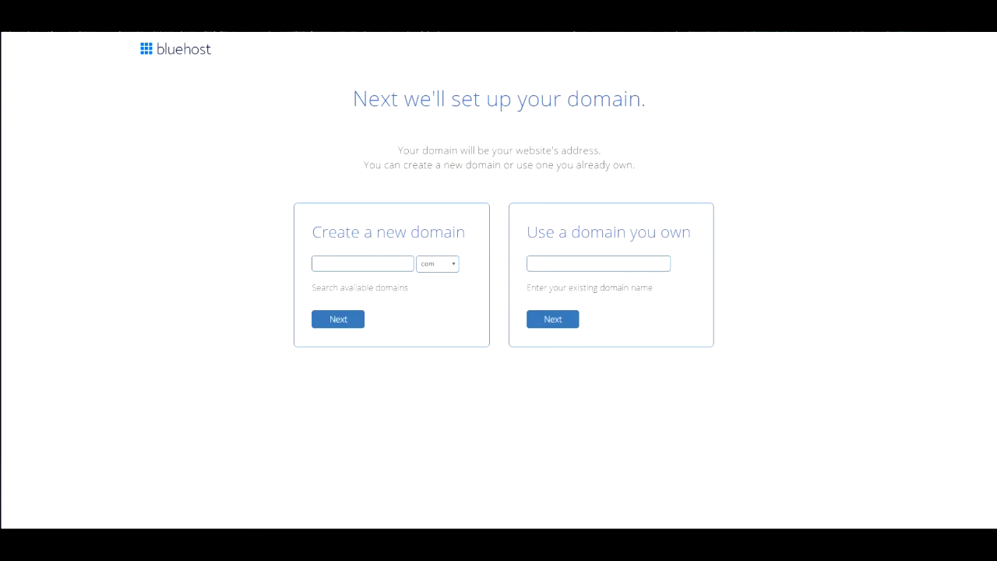
pyautogui.write('brandnewdomain1228')
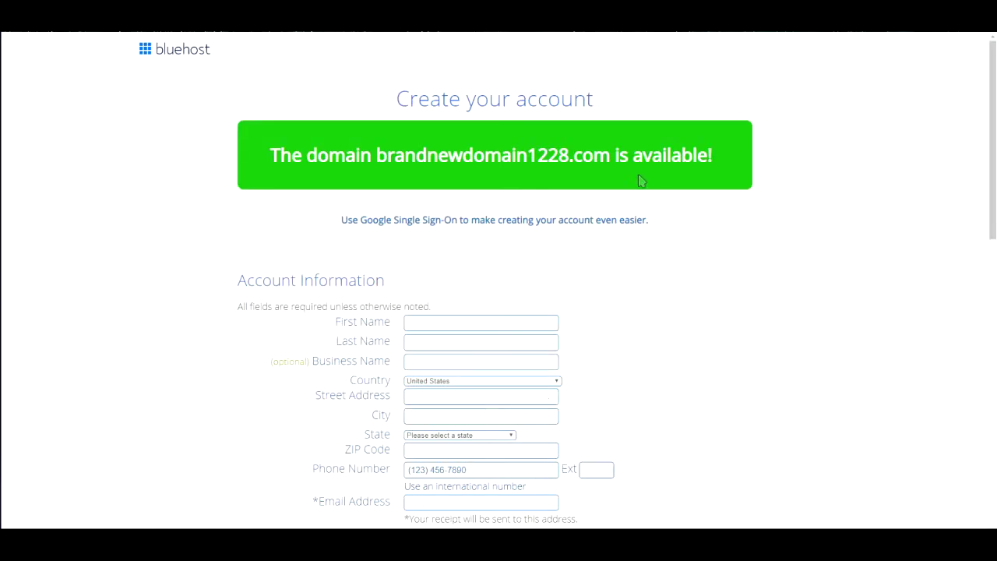
# - Look over the account information fields and select the Basic 36 Month Price at $3.95/mo as the account plan
pyautogui.scroll(-2, 257, 211)
pyautogui.scroll(2, 264, 233)
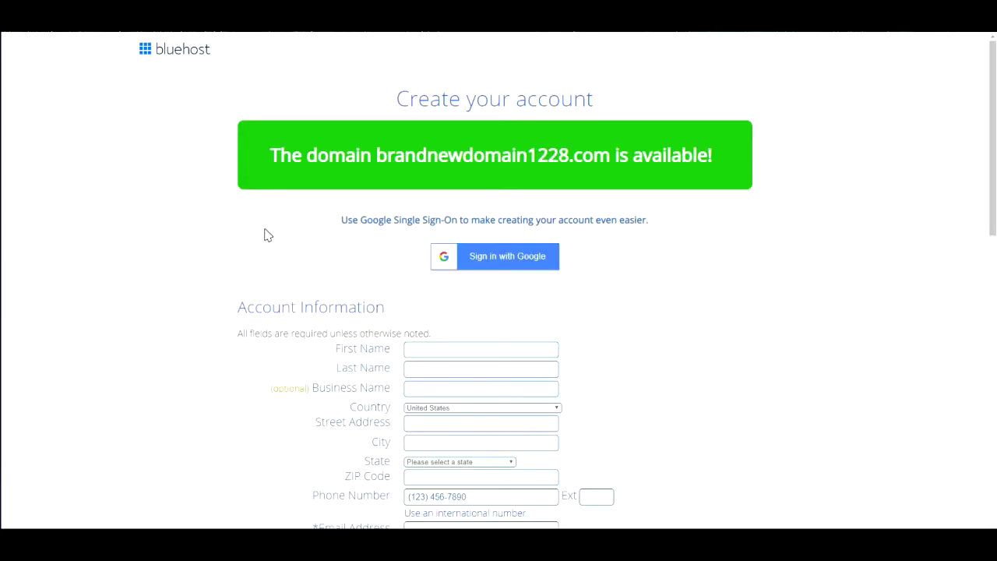
pyautogui.scroll(-2, 267, 165)
pyautogui.scroll(1, 265, 170)
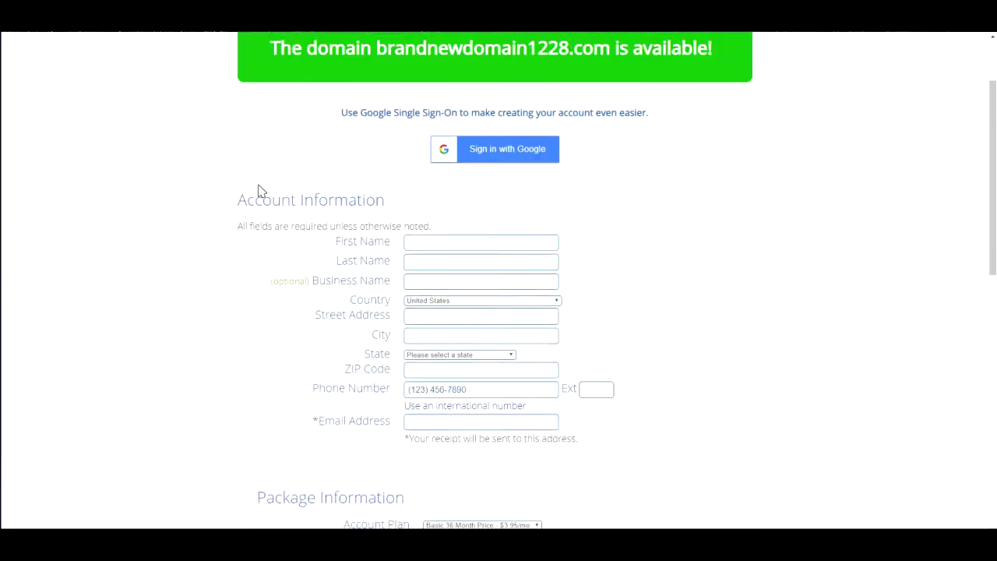
pyautogui.scroll(-1, 232, 216)
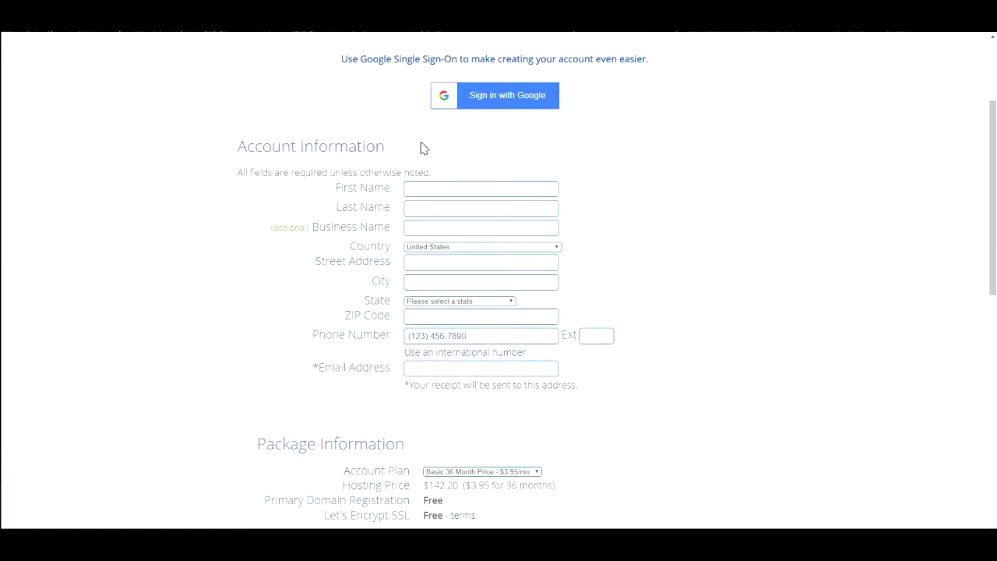
pyautogui.scroll(-1, 253, 170)
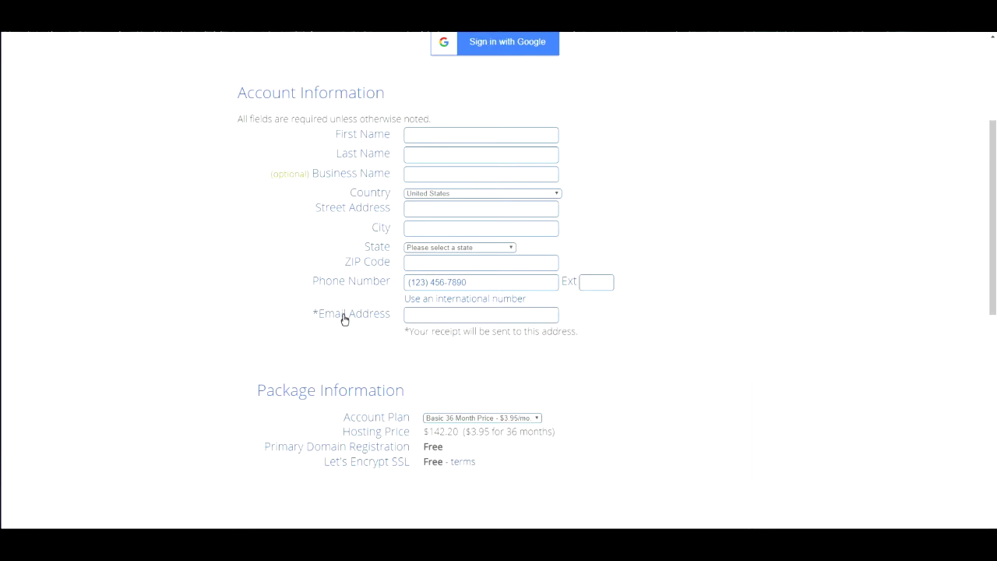
pyautogui.moveTo(309, 318); pyautogui.dragTo(387, 329)
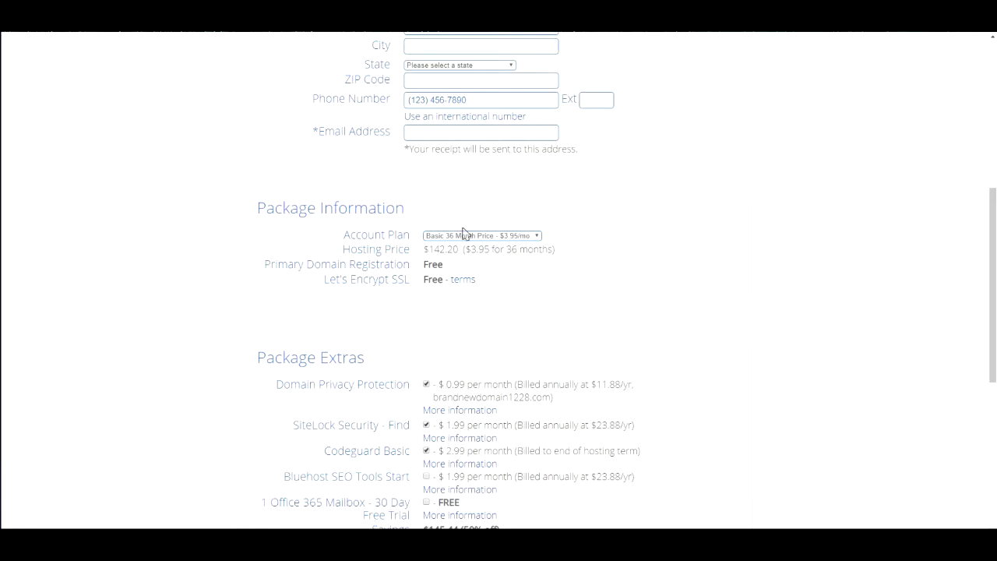
pyautogui.click(525, 236)
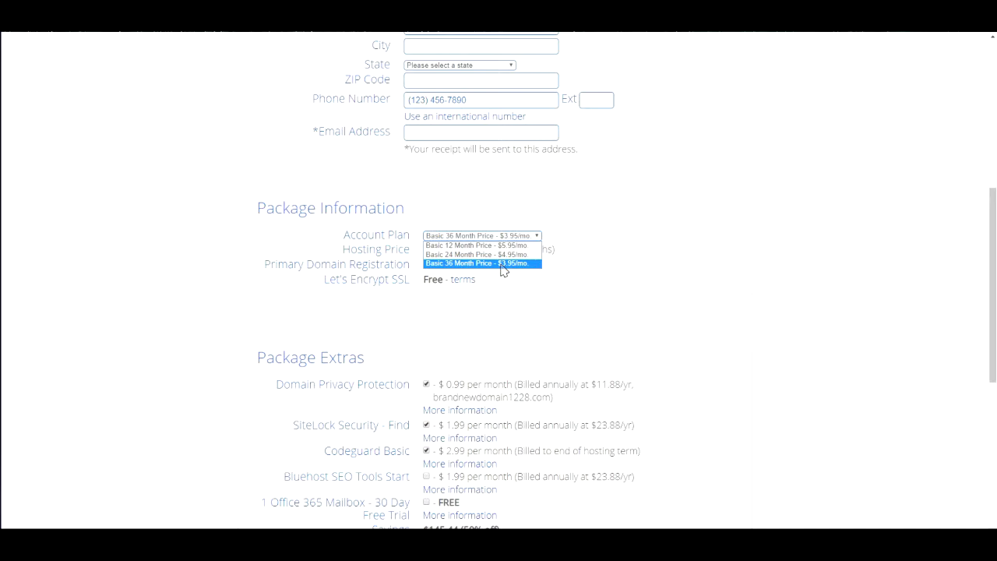
pyautogui.click(502, 264)
# - Try deselecting the Domain Privacy Protection extra, dismiss the confirmation, and select the extra again
pyautogui.scroll(-3, 559, 279)
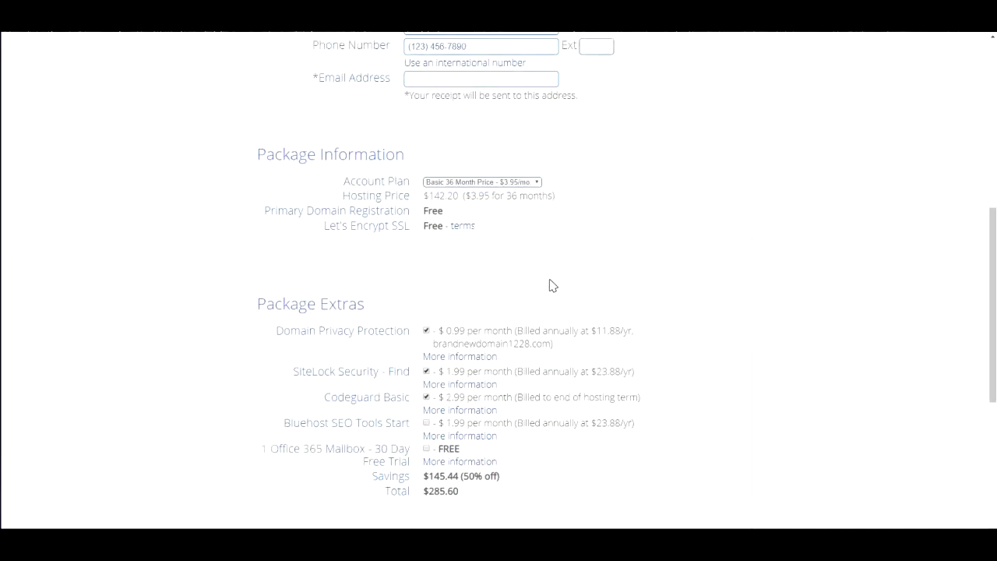
pyautogui.scroll(-1, 511, 258)
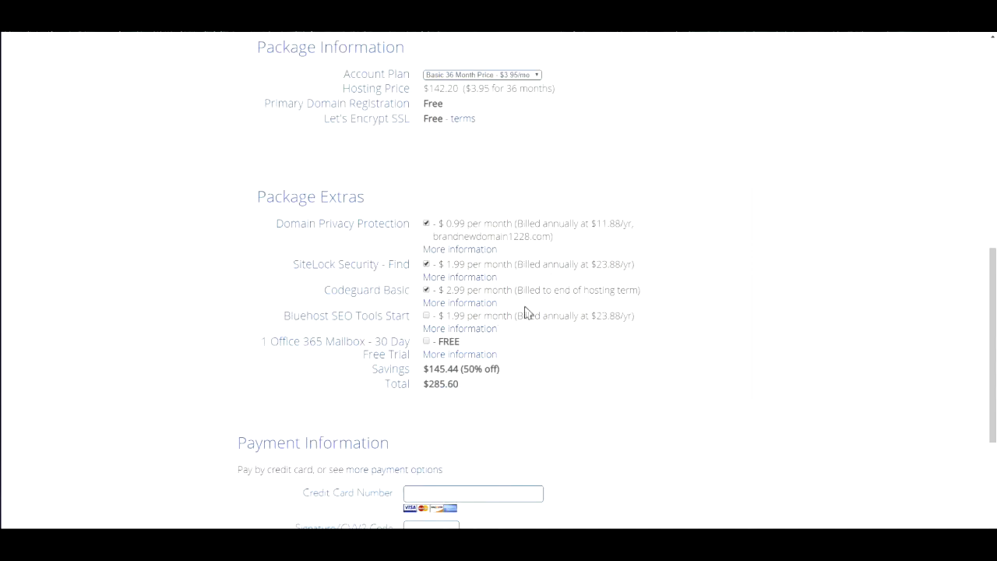
pyautogui.scroll(-1, 323, 203)
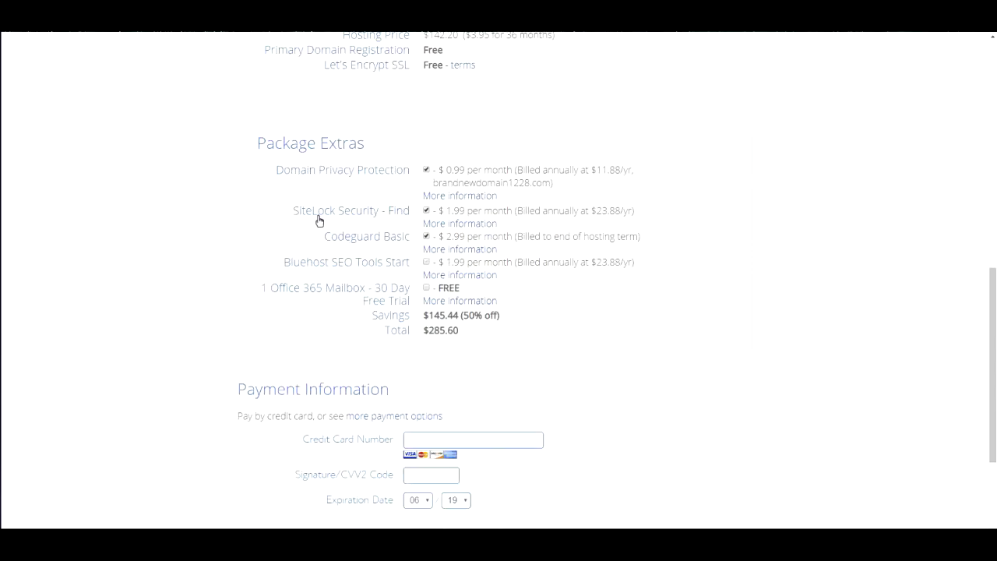
pyautogui.click(426, 169)
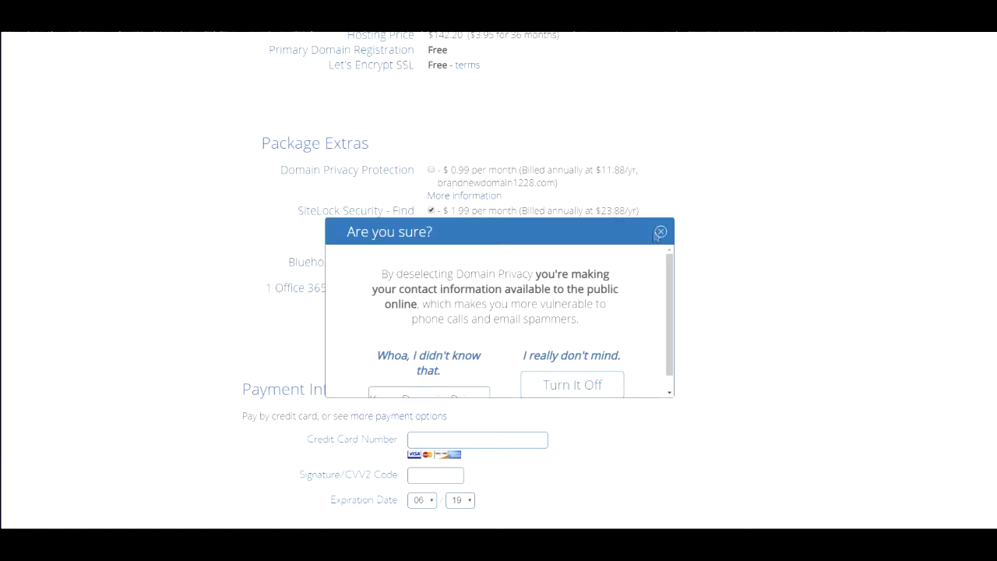
pyautogui.click(662, 233)
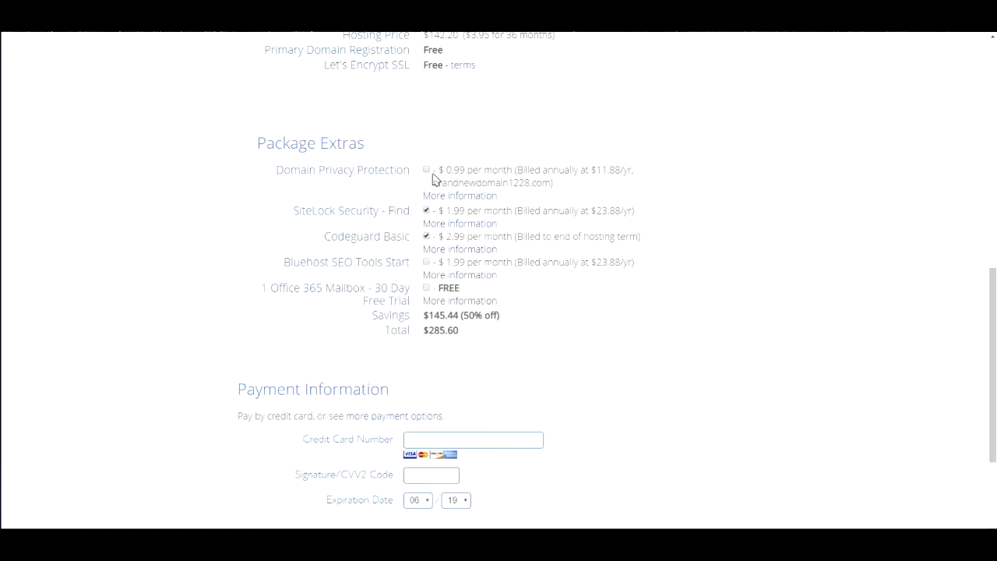
pyautogui.scroll(-1, 304, 277)
pyautogui.scroll(2, 312, 297)
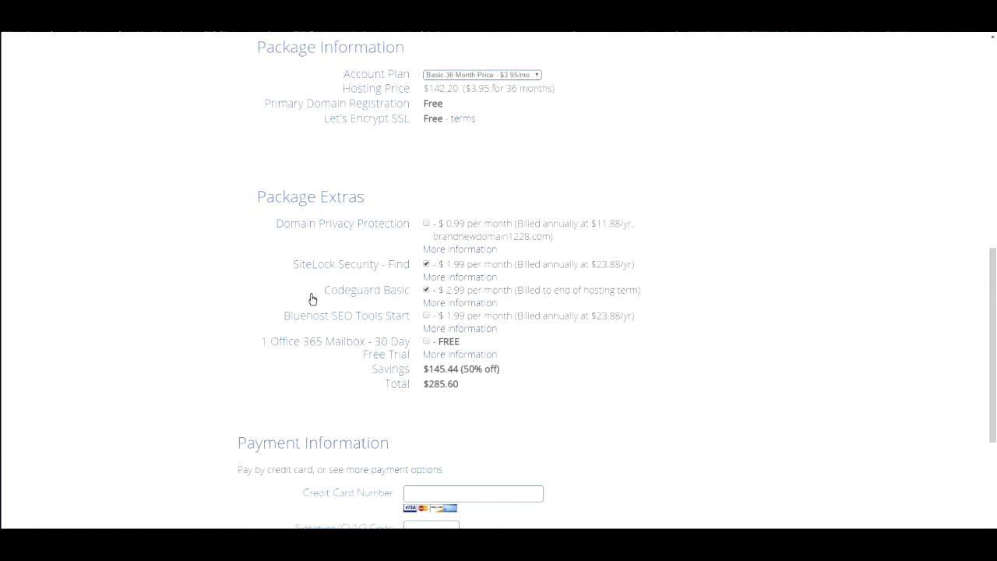
pyautogui.click(426, 224)
pyautogui.scroll(-1, 406, 271)
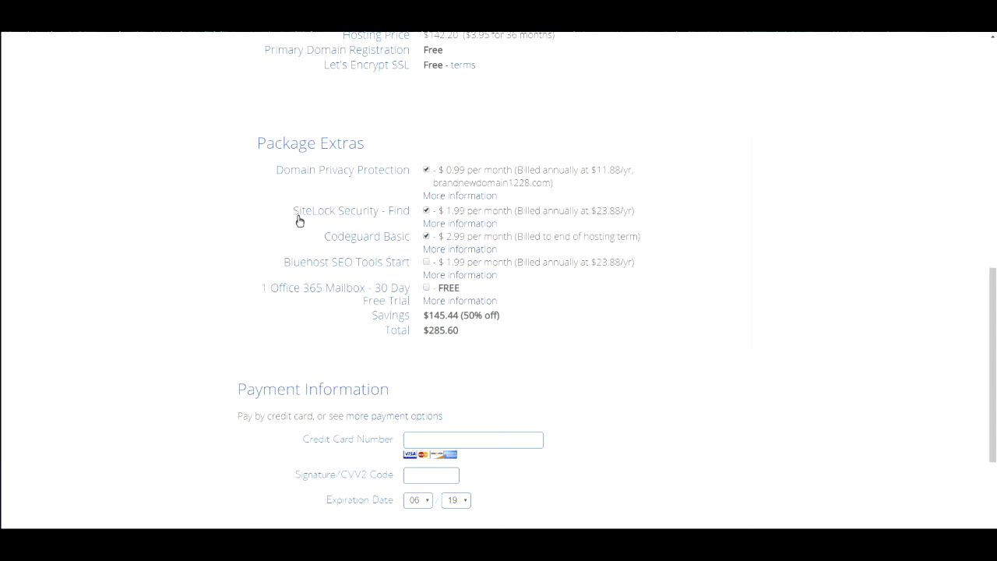
# - Deselect the SiteLock Security - Find and Codeguard Basic extras, leaving Bluehost SEO Tools Start unselected
pyautogui.click(426, 211)
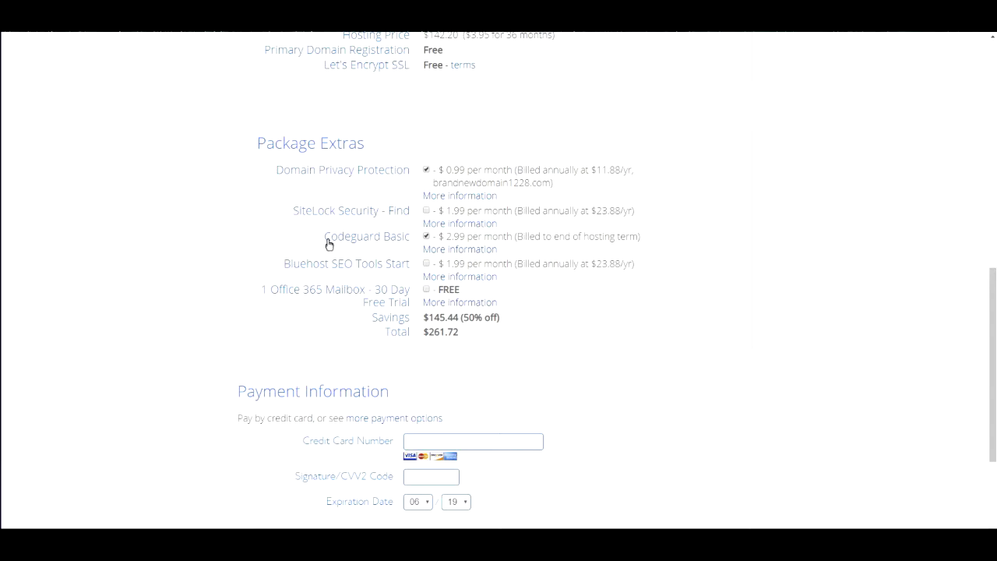
pyautogui.click(426, 237)
pyautogui.scroll(-1, 338, 285)
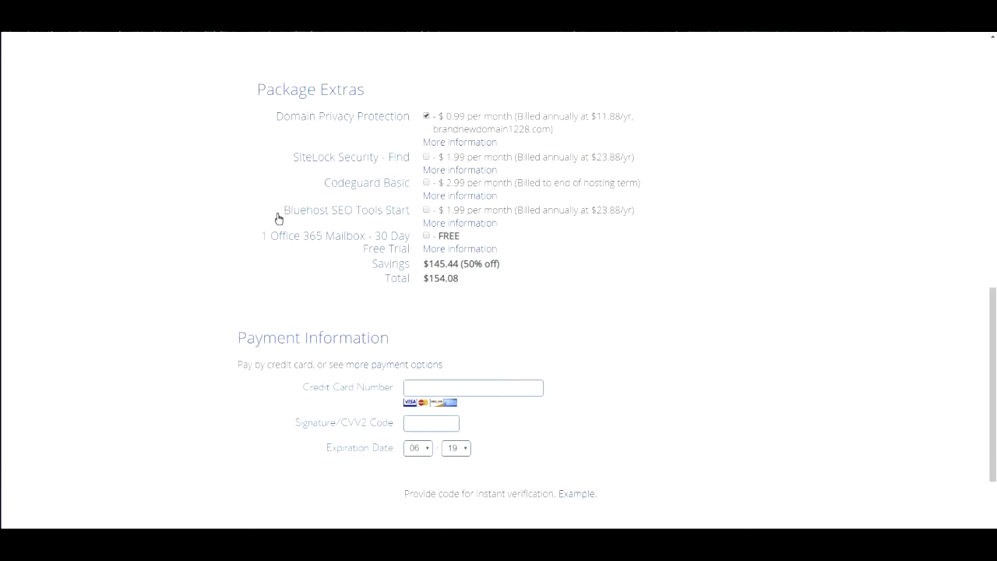
pyautogui.moveTo(279, 216); pyautogui.dragTo(411, 215)
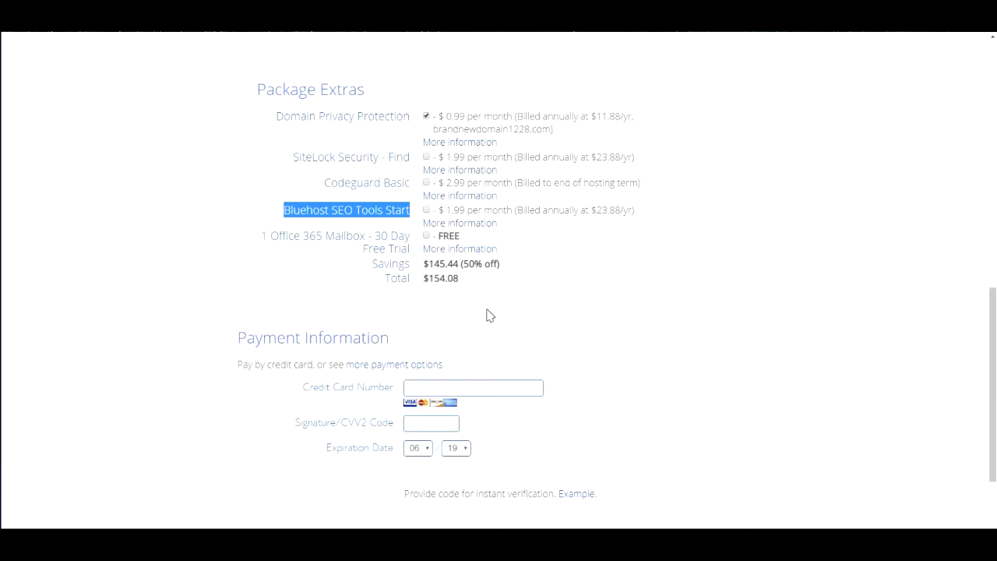
# - Agree to Bluehost's Terms of Service and Cancellation Policy below the payment section and submit the sign-up form
pyautogui.scroll(1, 488, 314)
pyautogui.scroll(-2, 431, 188)
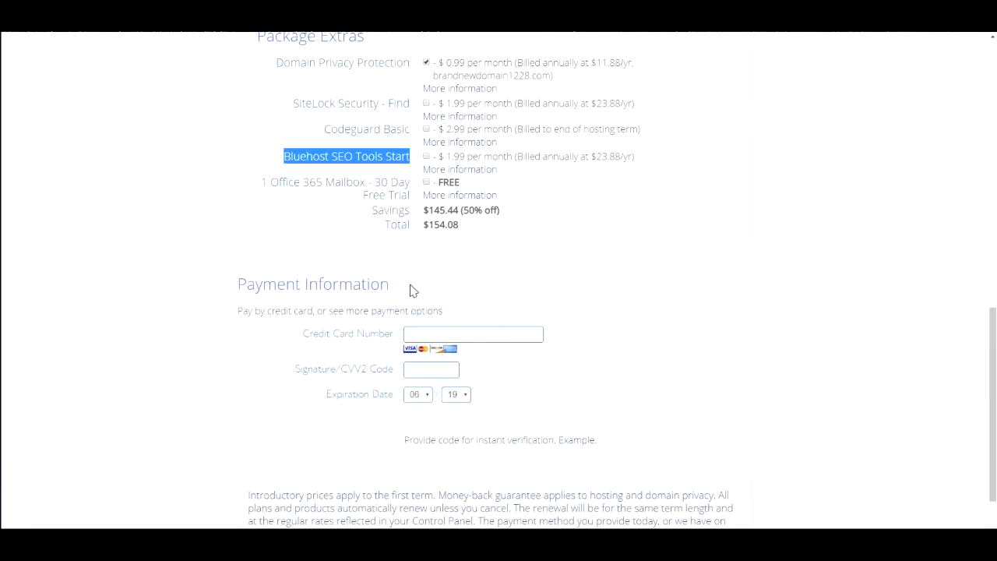
pyautogui.scroll(-2, 467, 226)
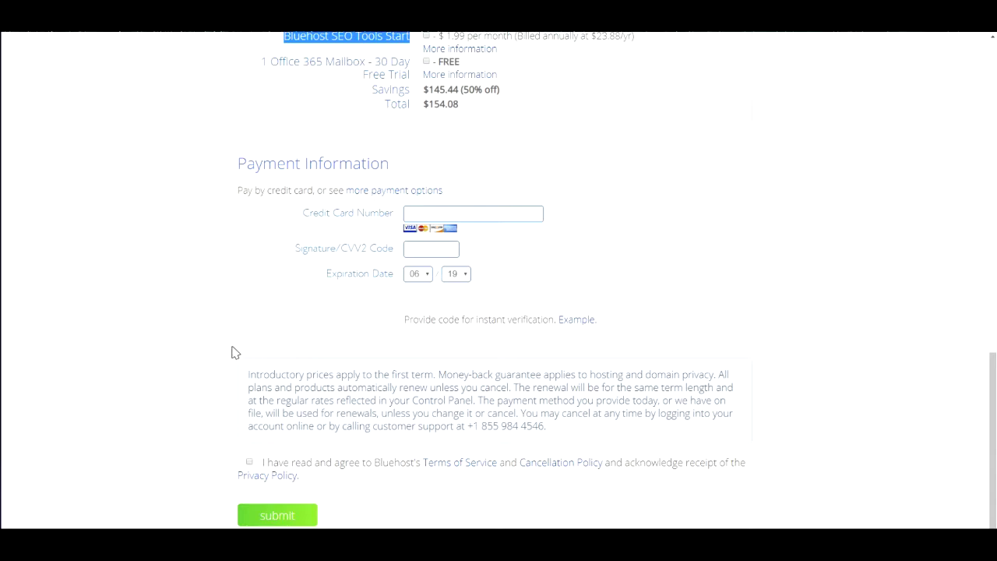
pyautogui.click(249, 463)
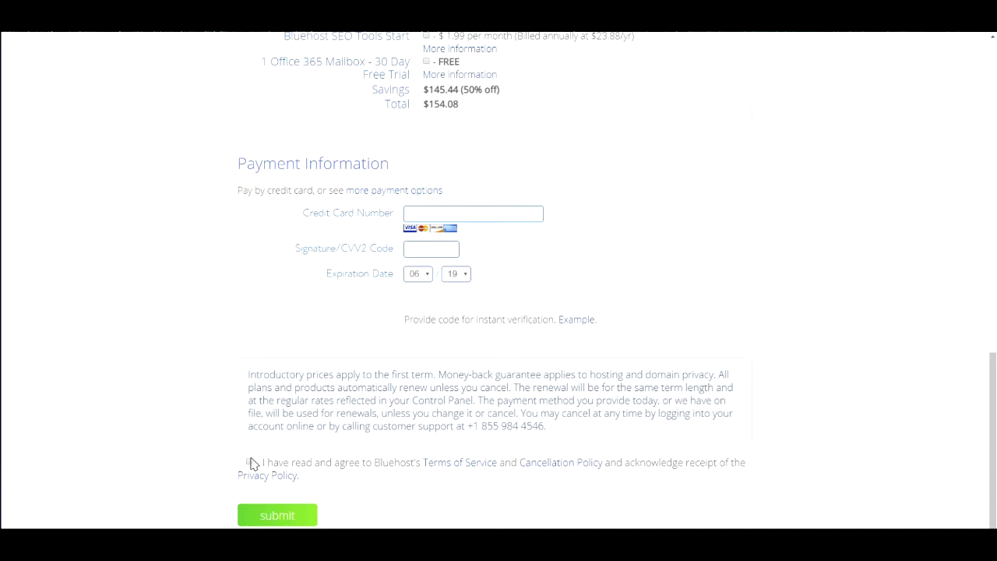
pyautogui.click(249, 463)
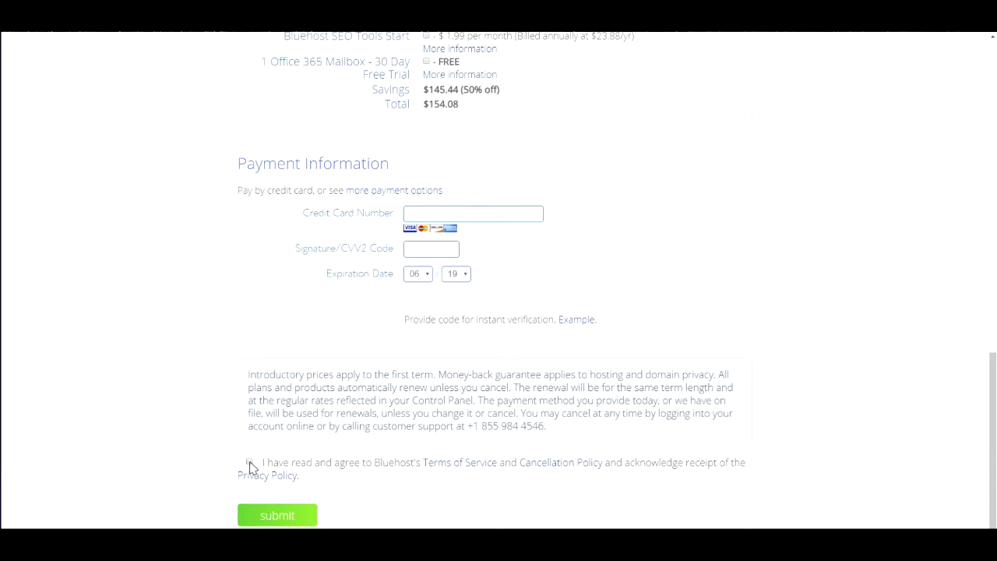
pyautogui.click(278, 515)
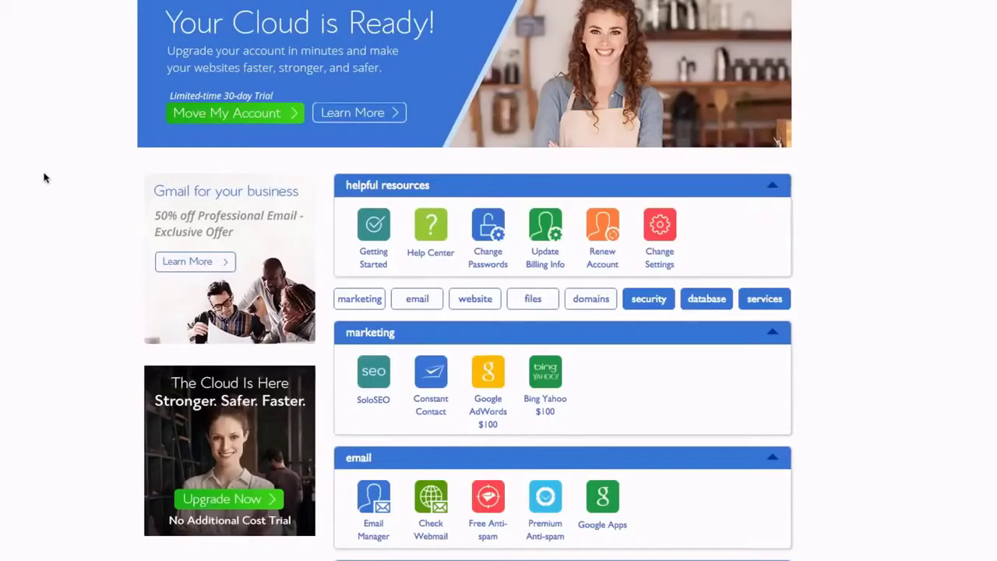
# - Look through the hosting control panel's sections and open Install WordPress in the website section
pyautogui.scroll(-1, 42, 173)
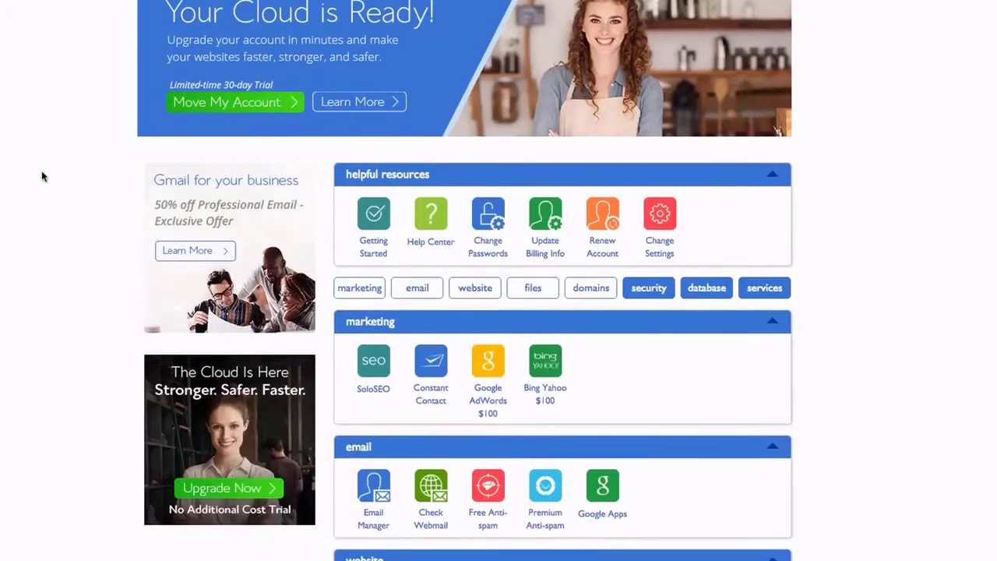
pyautogui.scroll(-5, 484, 243)
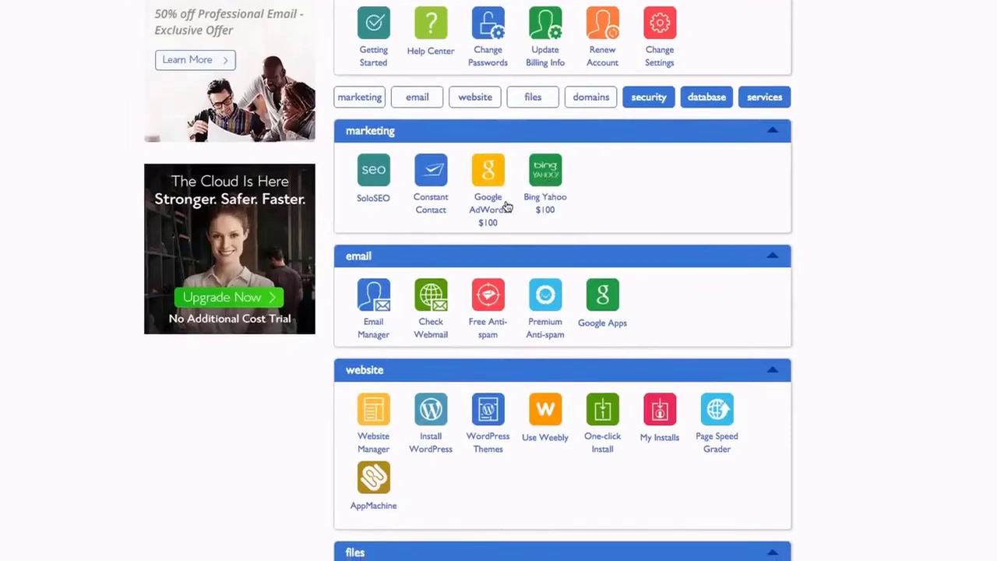
pyautogui.scroll(-2, 452, 241)
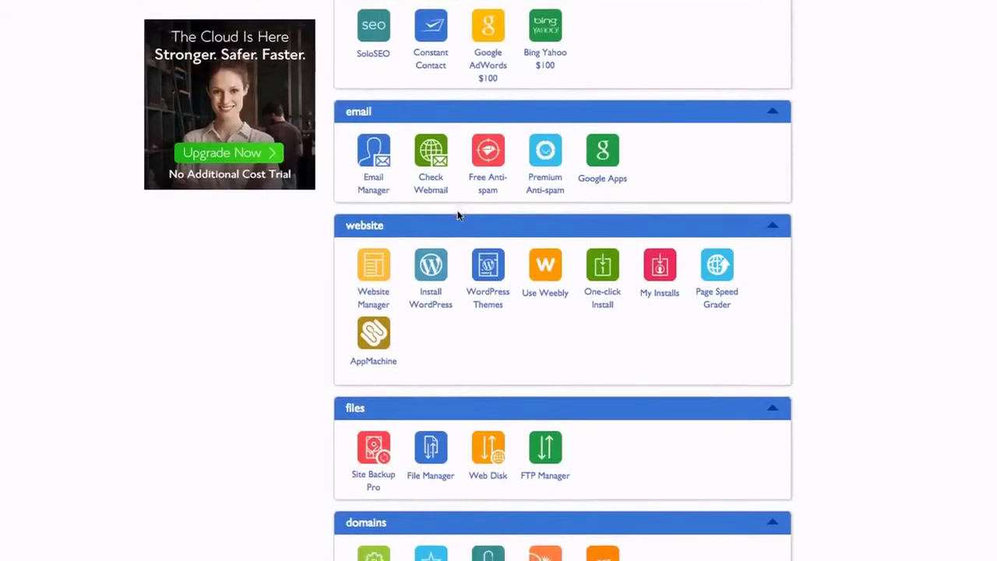
pyautogui.scroll(-1, 458, 216)
pyautogui.scroll(-2, 459, 216)
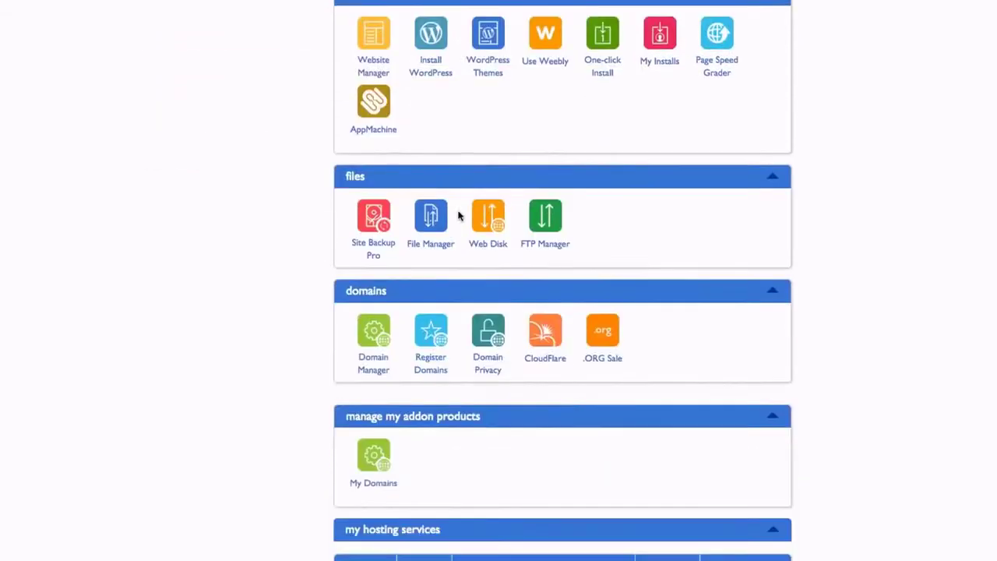
pyautogui.scroll(1, 459, 213)
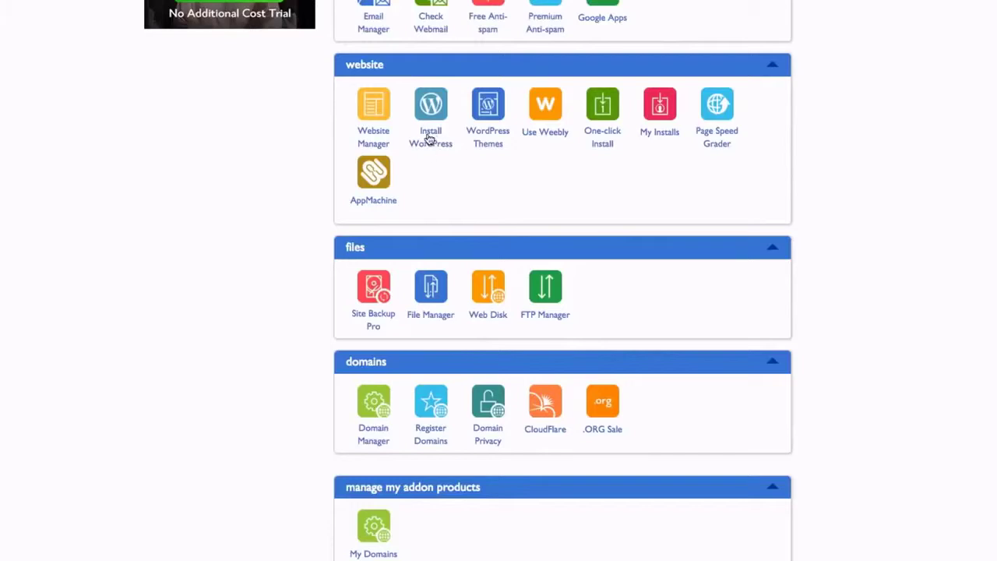
pyautogui.click(434, 144)
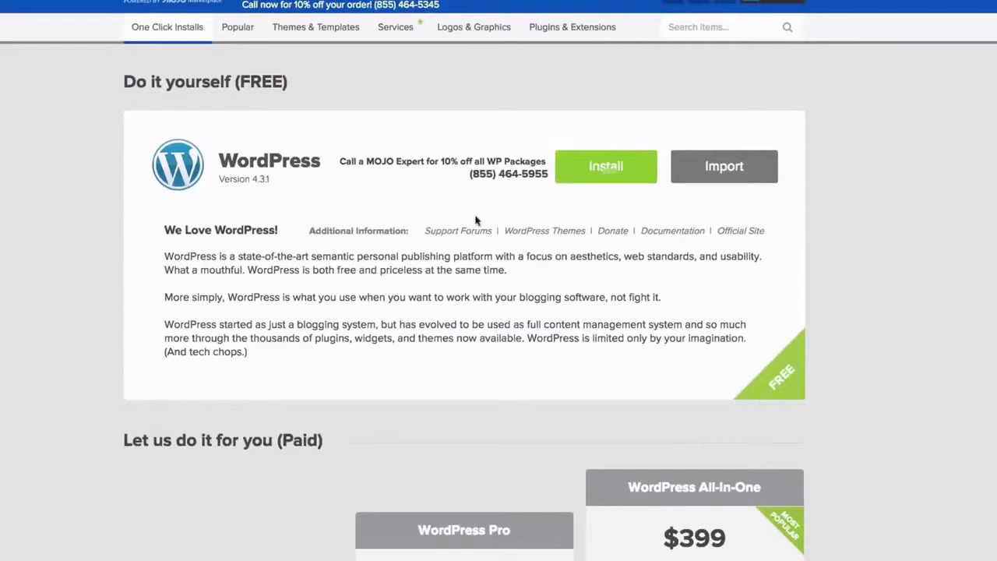
# - Start the free do-it-yourself WordPress install, choosing the target domain with the directory left empty, and check the domain
pyautogui.click(607, 169)
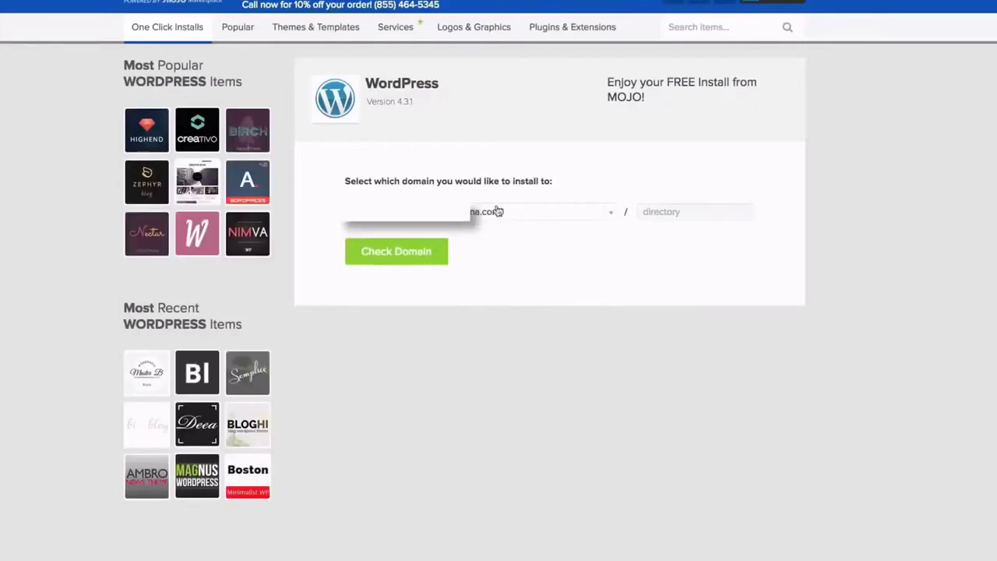
pyautogui.click(519, 219)
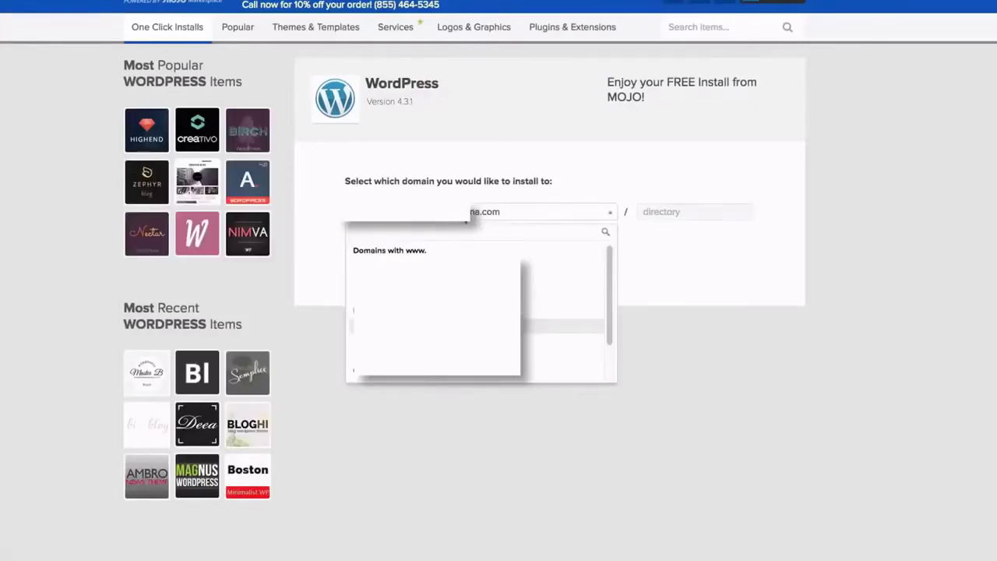
pyautogui.click(465, 222)
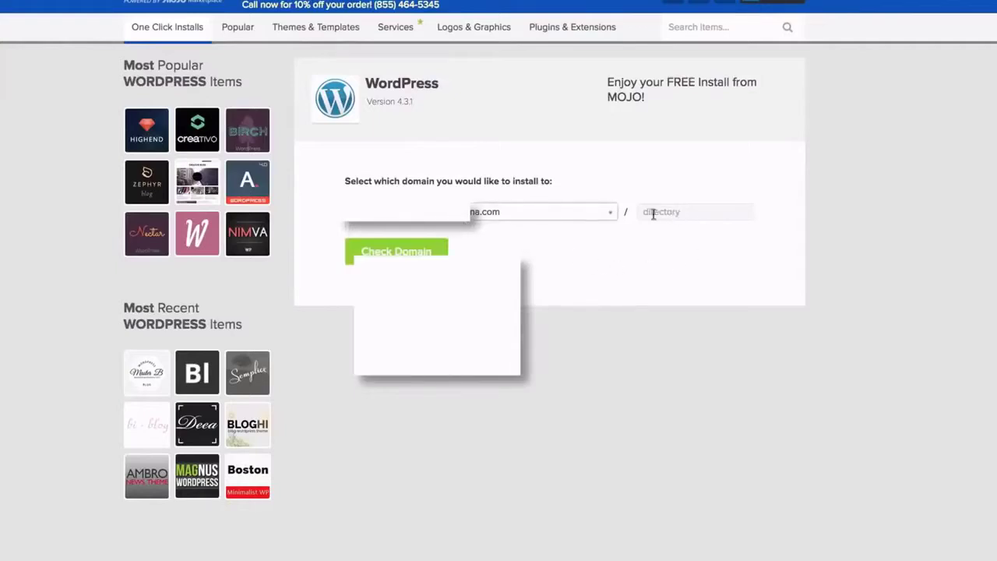
pyautogui.click(503, 218)
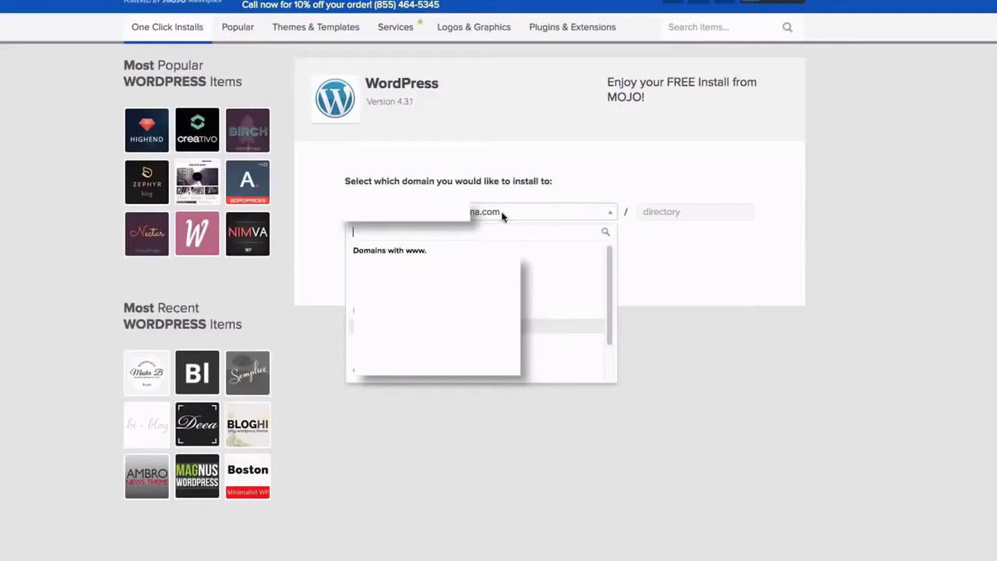
pyautogui.click(389, 295)
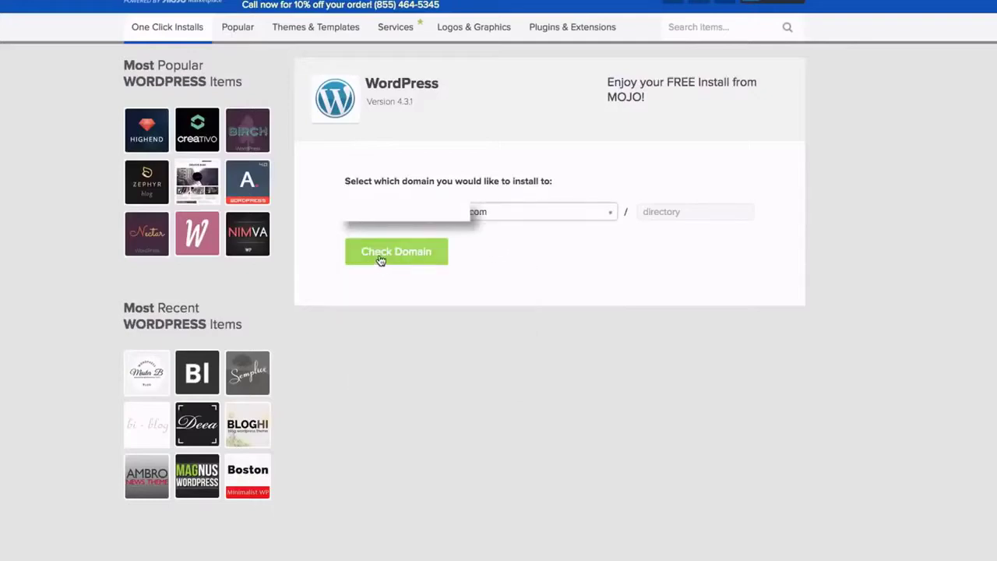
pyautogui.click(380, 260)
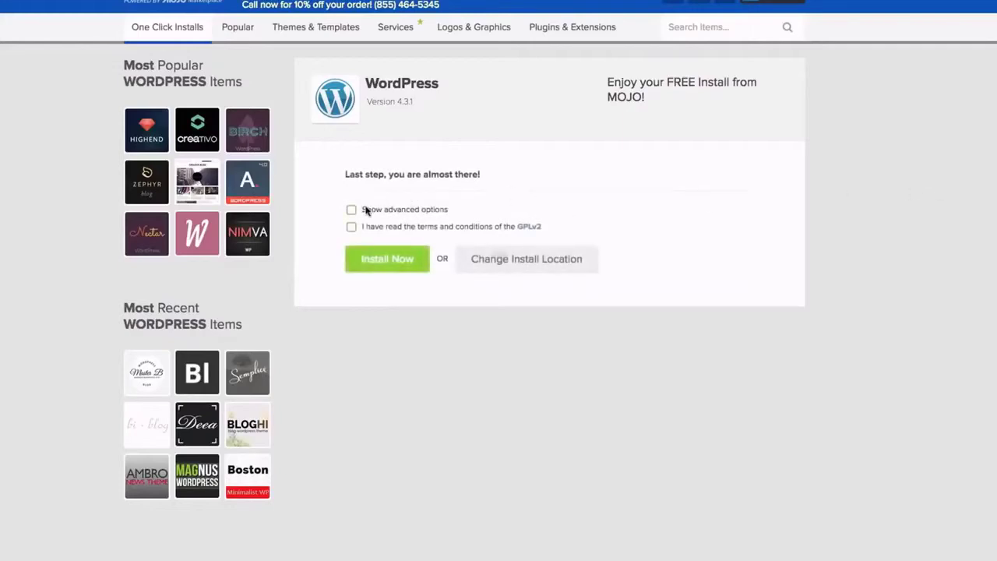
# - Show the advanced installation options and accept the terms and conditions of the GPLv2
pyautogui.click(351, 209)
pyautogui.click(351, 209)
pyautogui.click(352, 226)
pyautogui.click(352, 210)
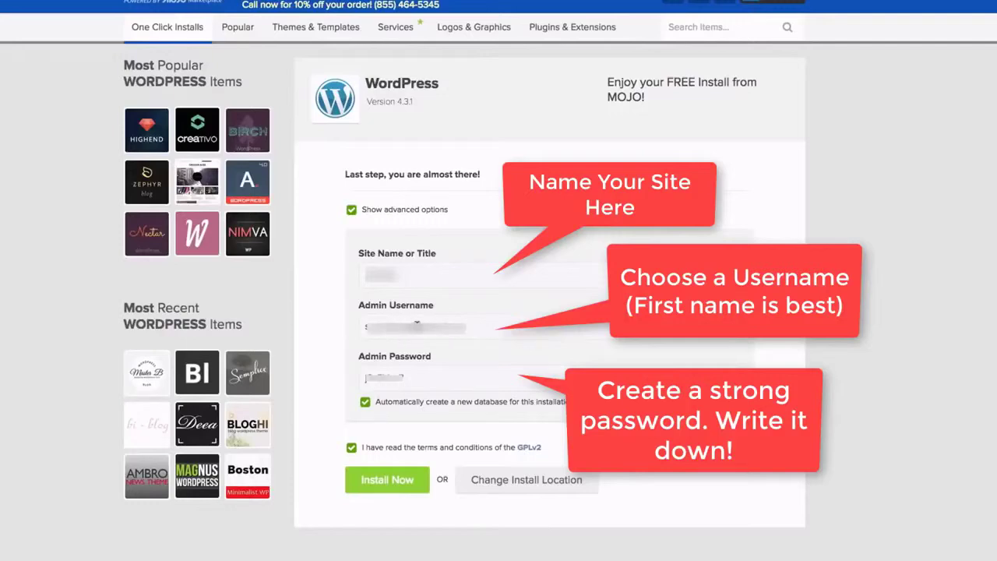
# - Replace the suggested admin username with the site owner's chosen username and clear the suggested admin password
pyautogui.doubleClick(471, 328)
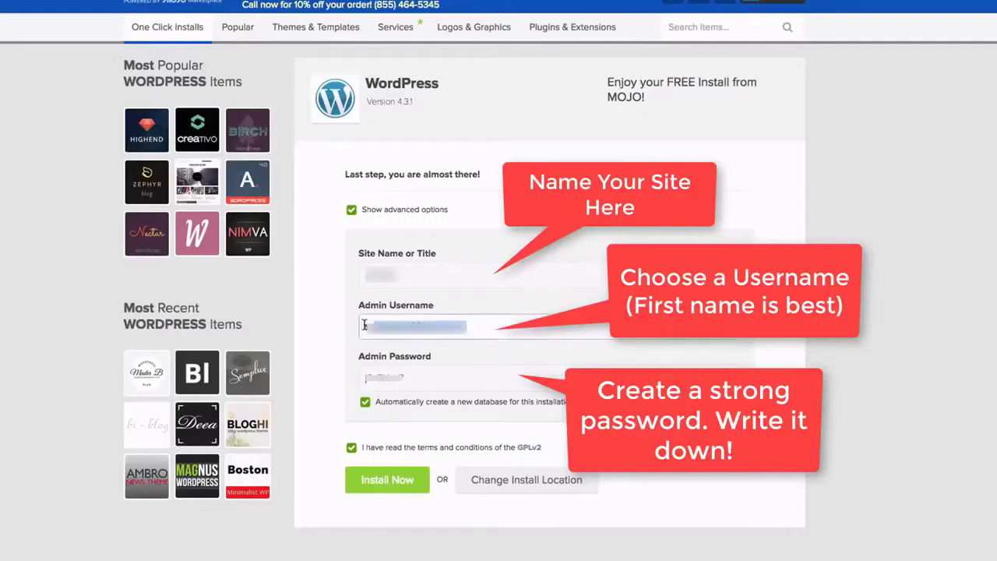
pyautogui.write('fred')
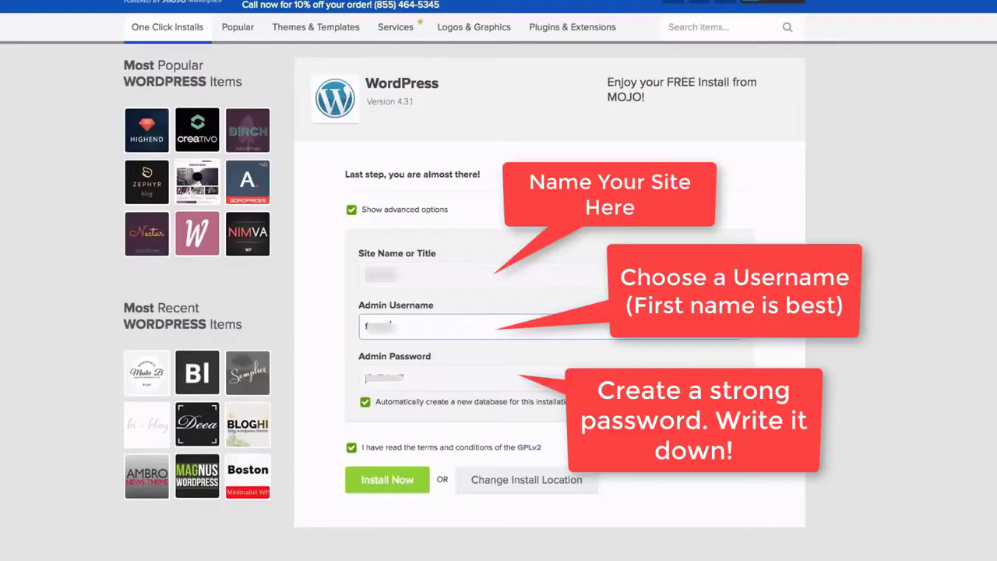
pyautogui.moveTo(428, 378); pyautogui.dragTo(358, 382)
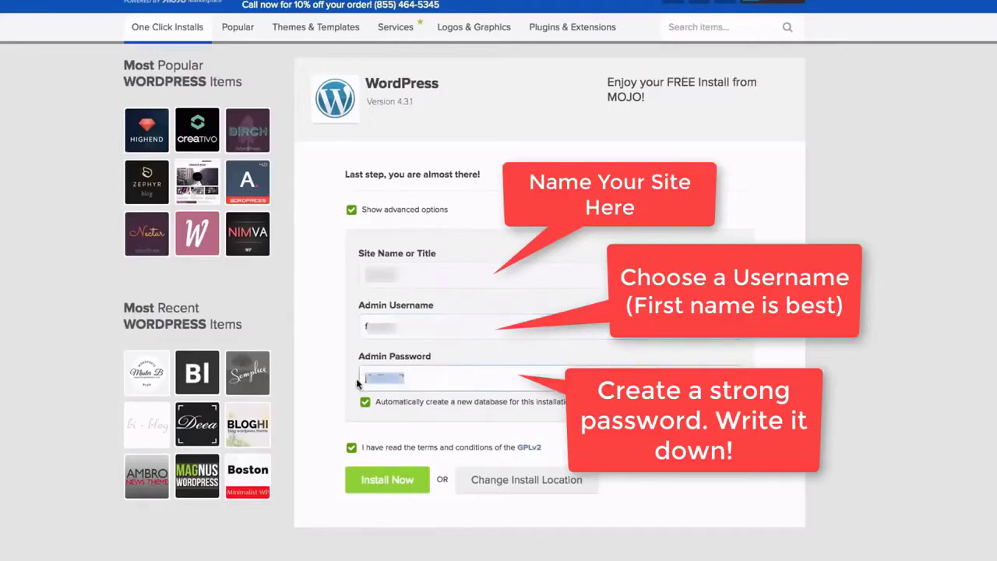
pyautogui.press('BackSpace')
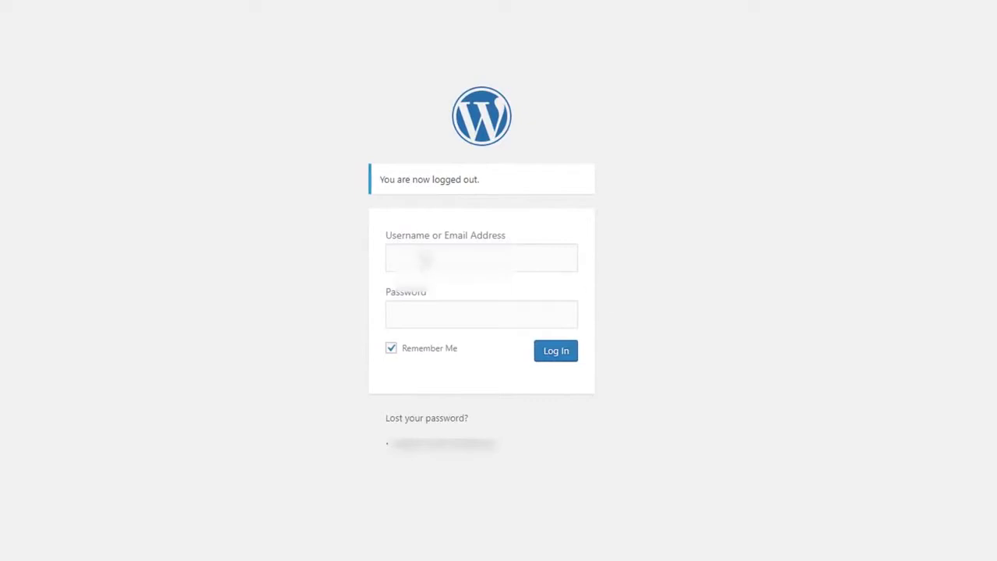
# - Log in to the WordPress site with the saved username and the account password
pyautogui.click(425, 257)
pyautogui.press('Down')
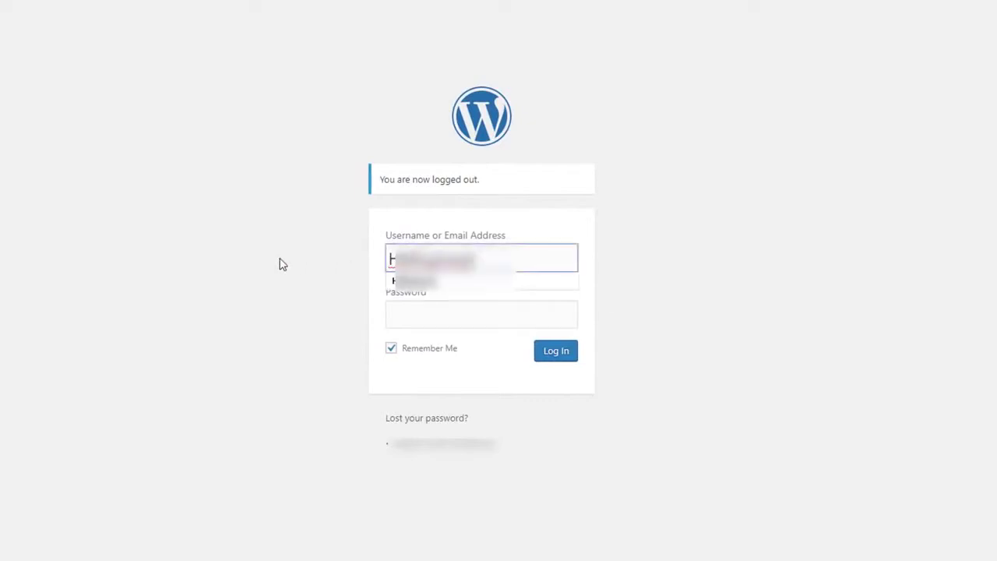
pyautogui.press('Return')
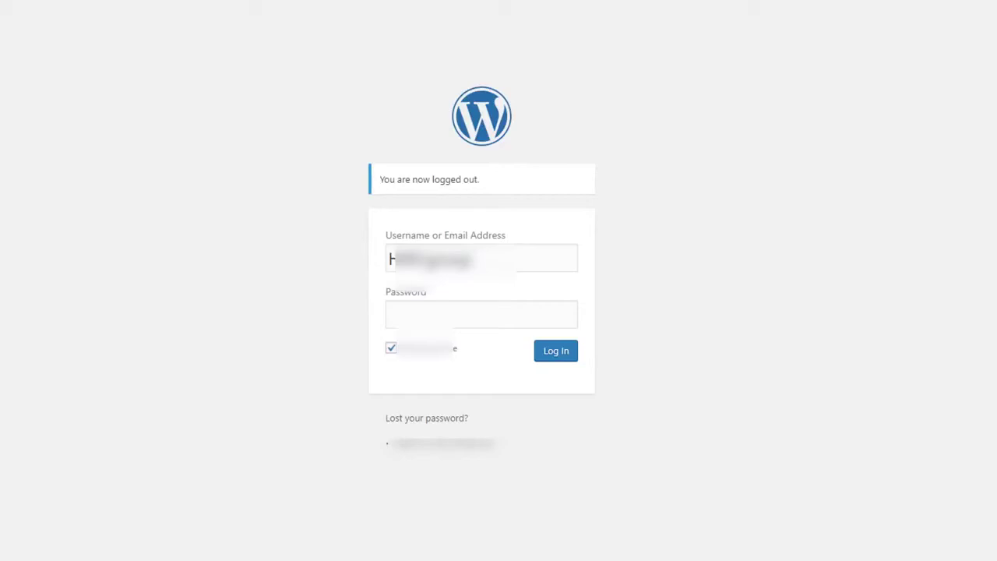
pyautogui.click(475, 316)
pyautogui.press('Down')
pyautogui.press('Return')
pyautogui.click(553, 354)
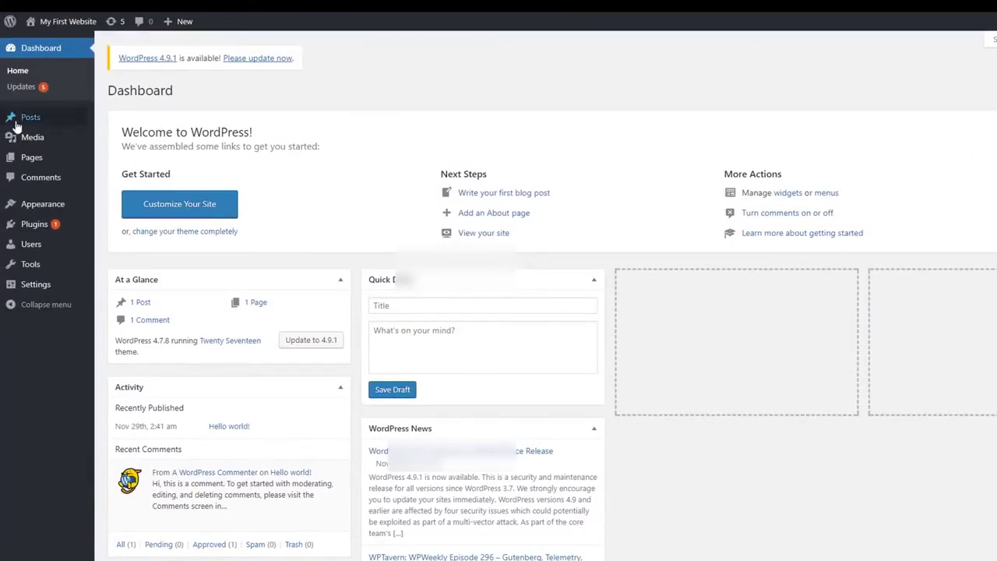
# - Create a new post titled "New Title" and place the cursor in its empty body
pyautogui.moveTo(27, 125)
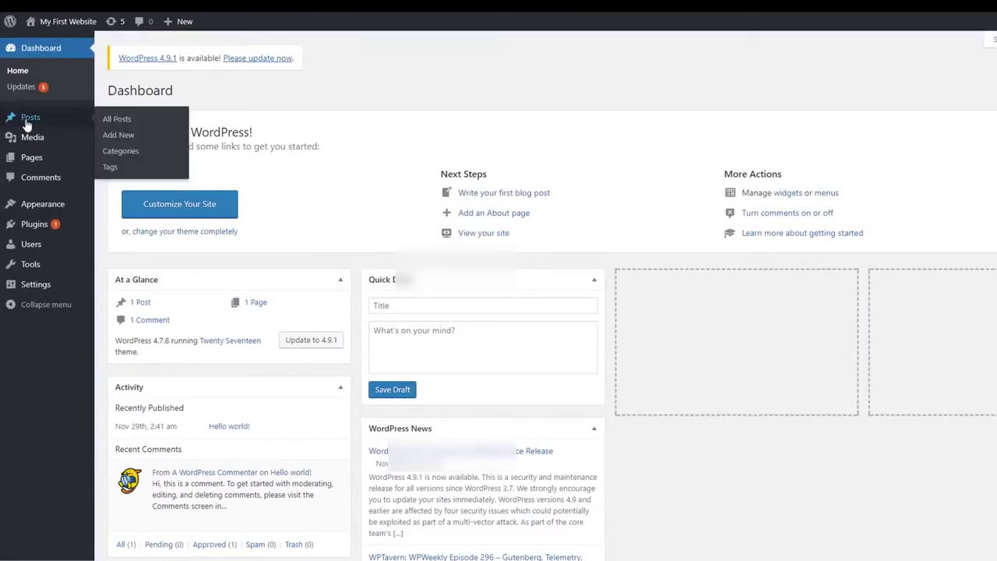
pyautogui.click(108, 134)
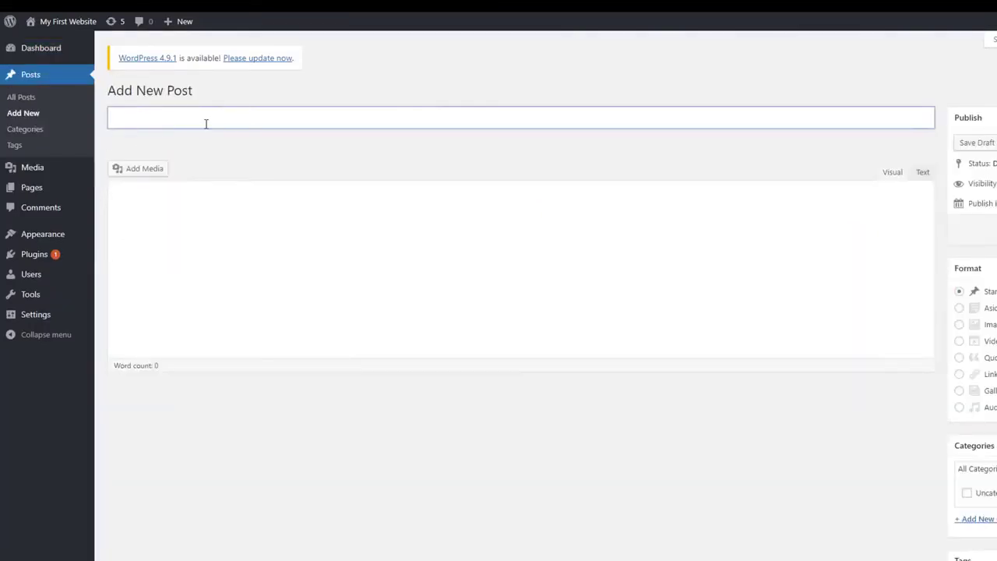
pyautogui.write('New')
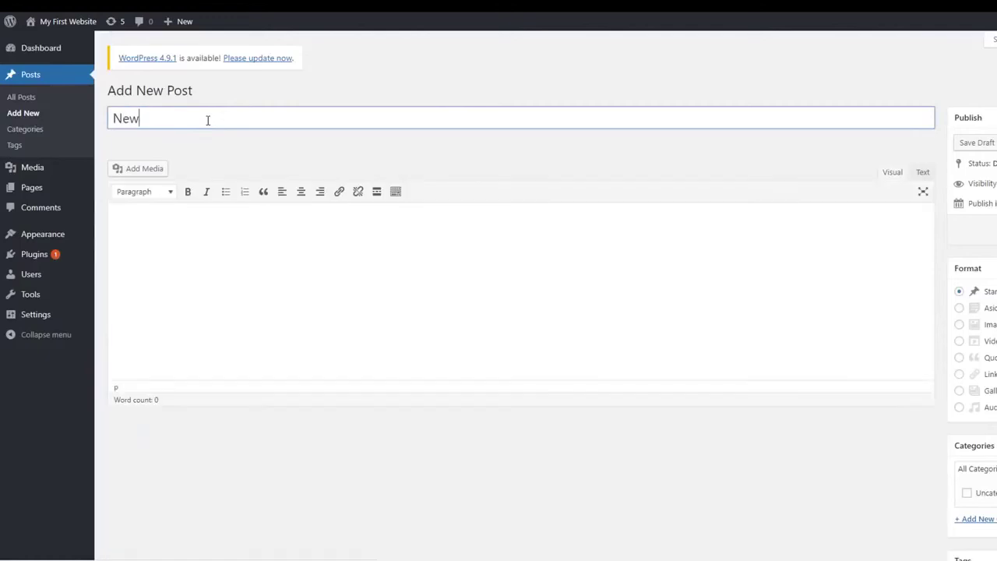
pyautogui.write(' Title')
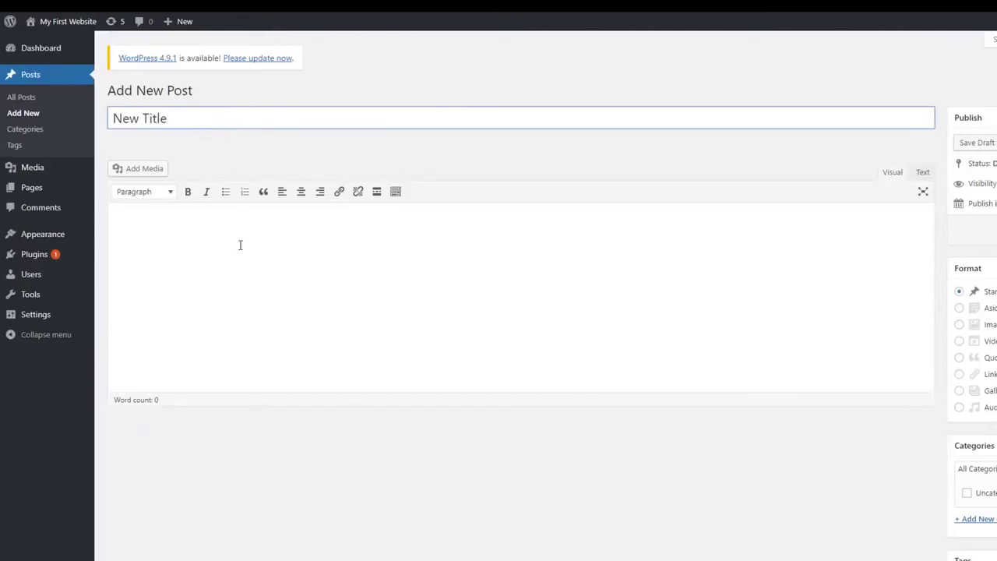
pyautogui.click(411, 279)
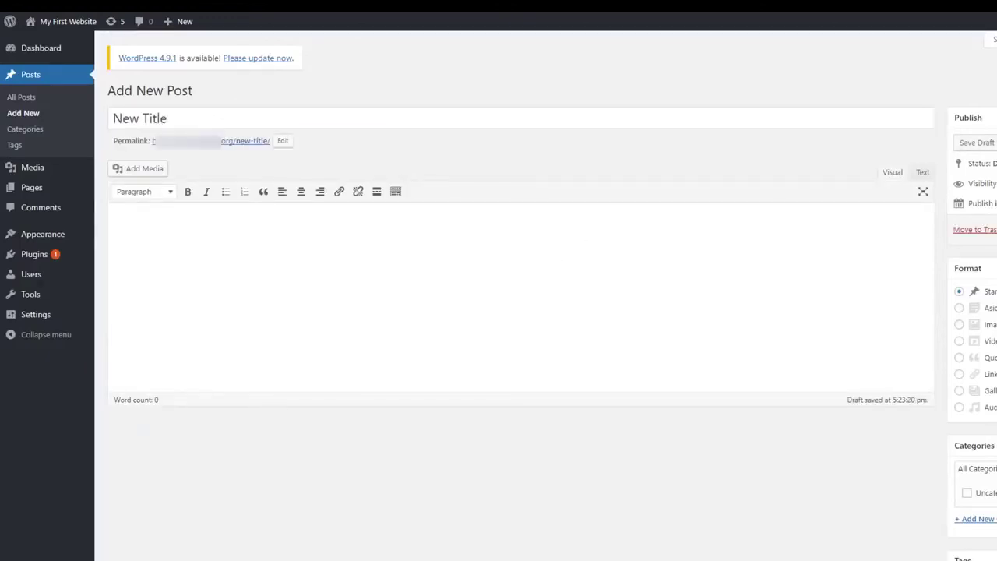